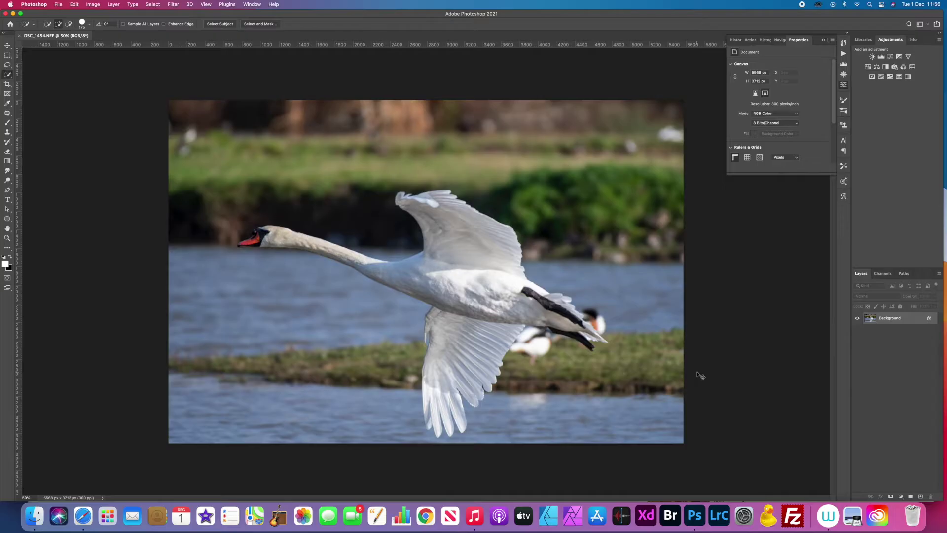
Duplicate the Background layer twice and select the swan on the top copy with Select Subject.
key("super+j")
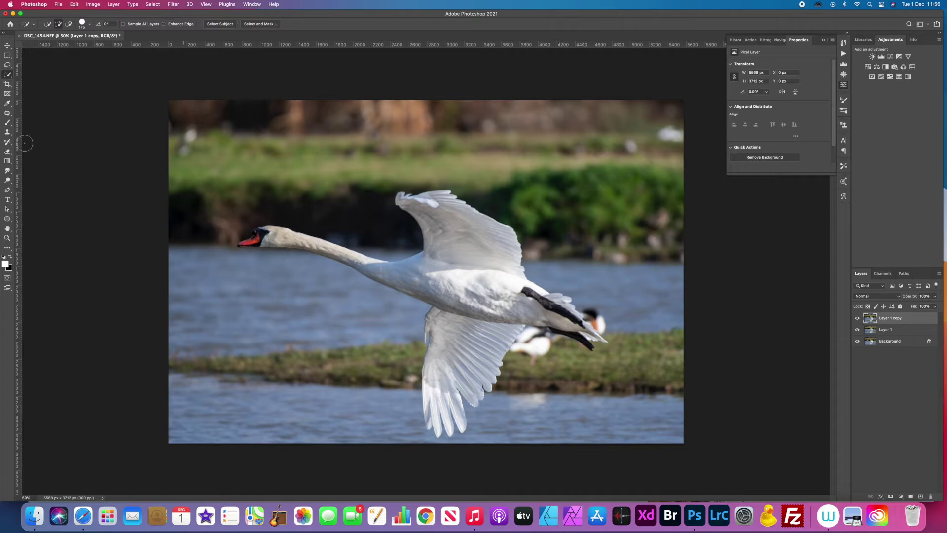
left_click(216, 23)
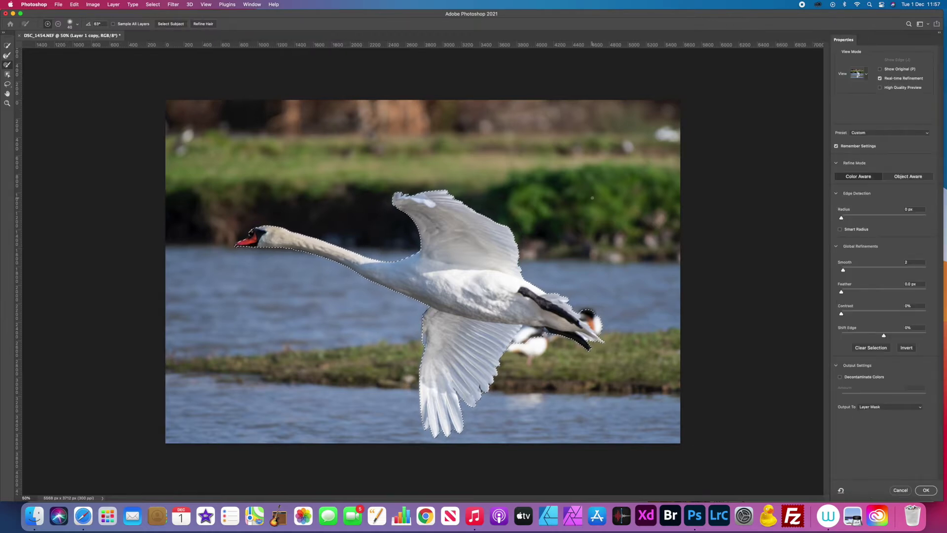
In Select and Mask, subtract the background ducks beside the swan's tail and lower wing from the selection.
key("super+1")
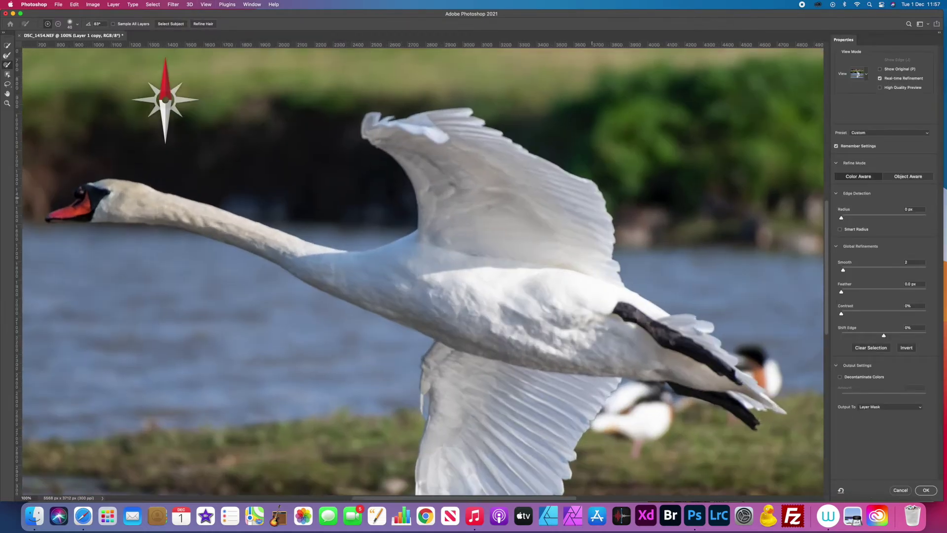
scroll(586, 314, "right", 6)
scroll(586, 314, "down", 5)
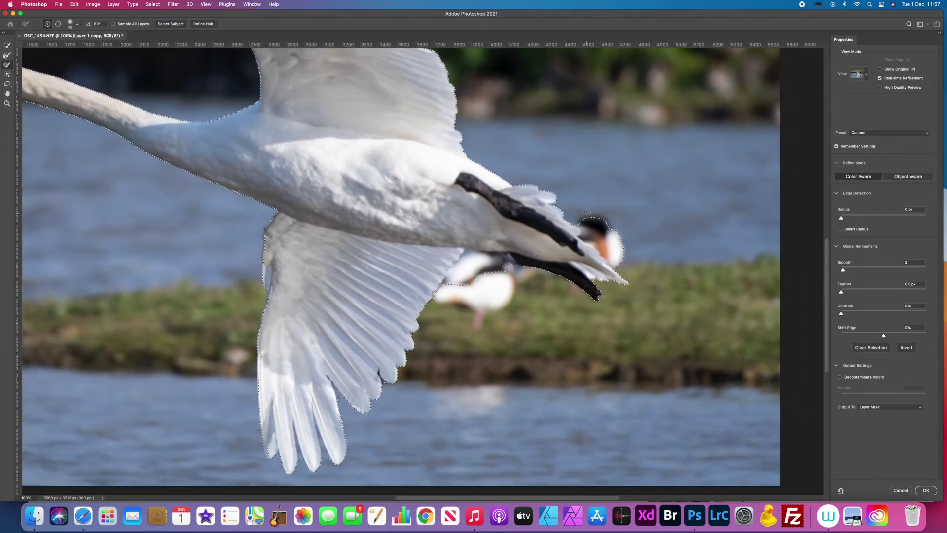
left_click(581, 217, "alt")
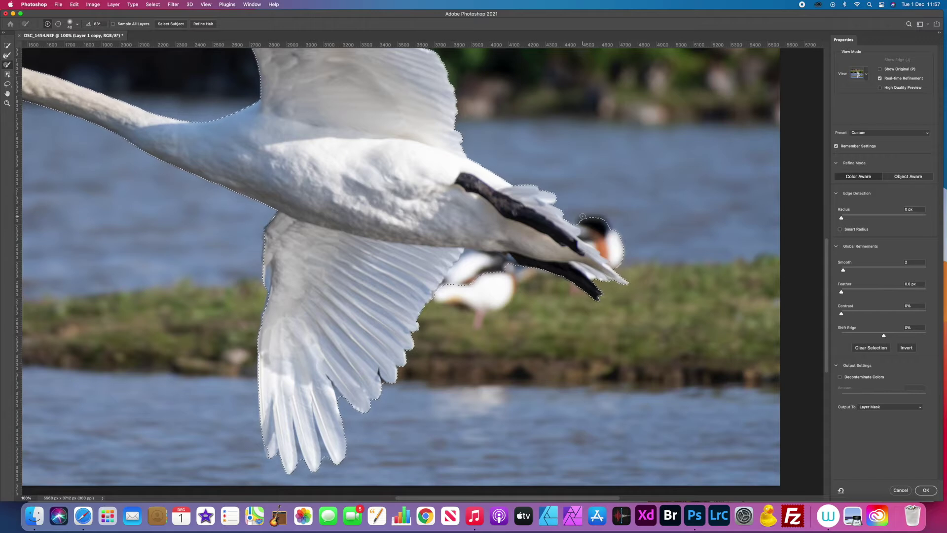
left_click(430, 289, "alt")
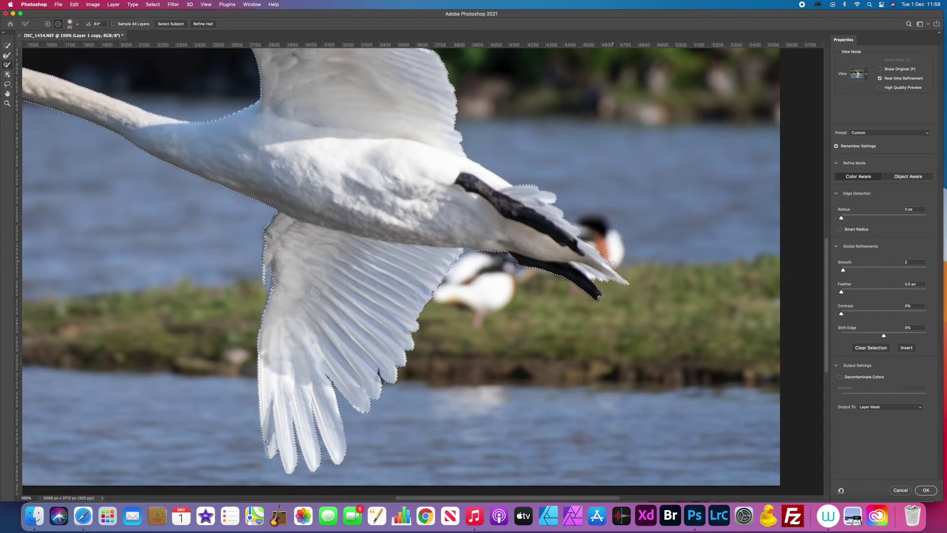
Touch up the selection at the swan's forehead with a smaller brush and output it as a layer mask.
key("bracketleft")
key("bracketleft")
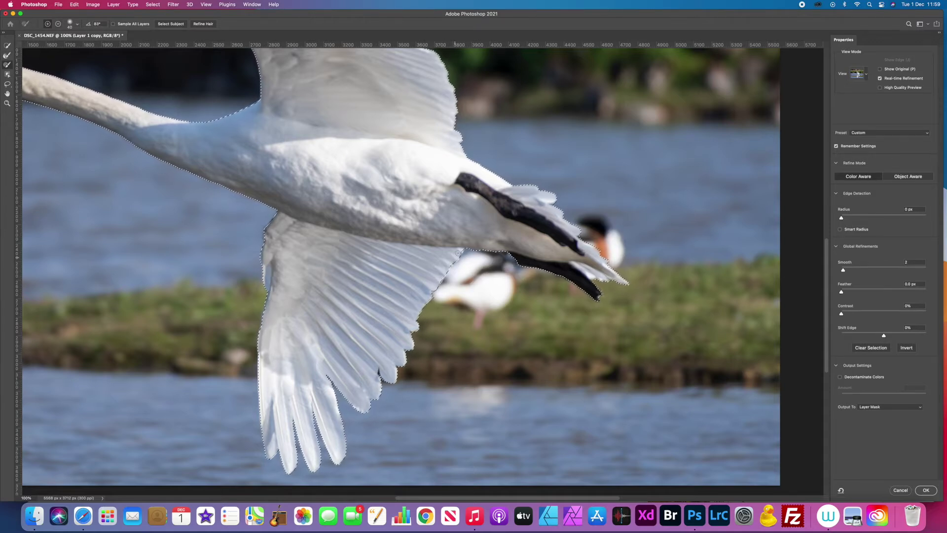
scroll(64, 158, "left", 10)
scroll(64, 159, "up", 5)
left_click_drag(208, 225, 210, 230)
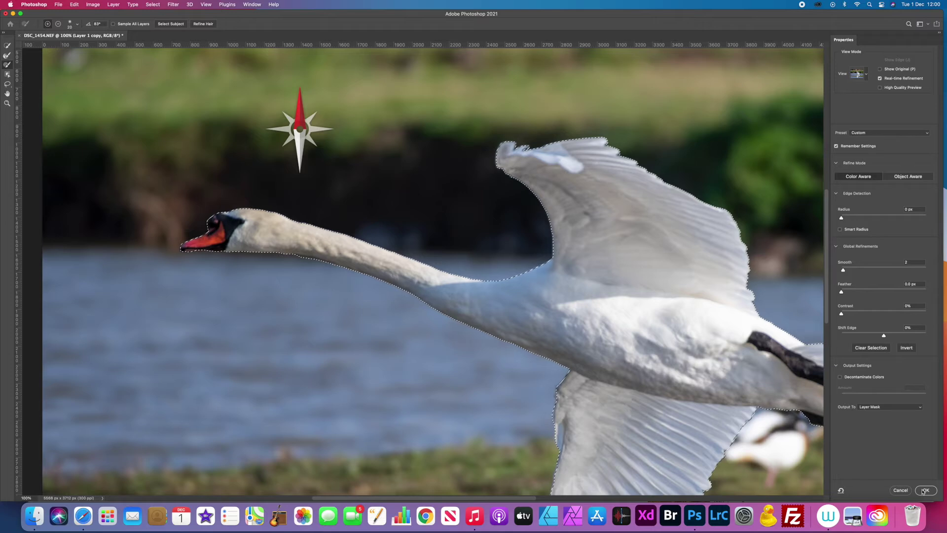
key("super+minus")
key("super+minus")
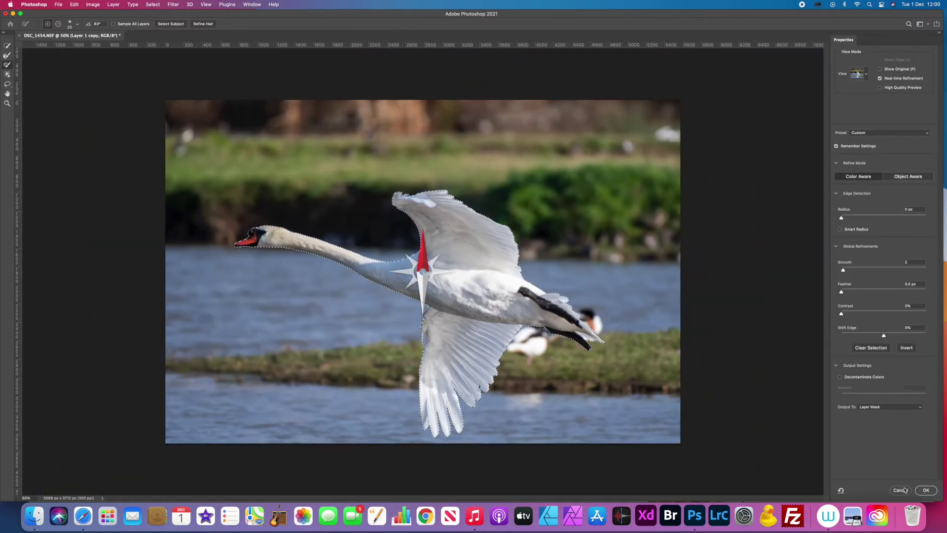
left_click(921, 491)
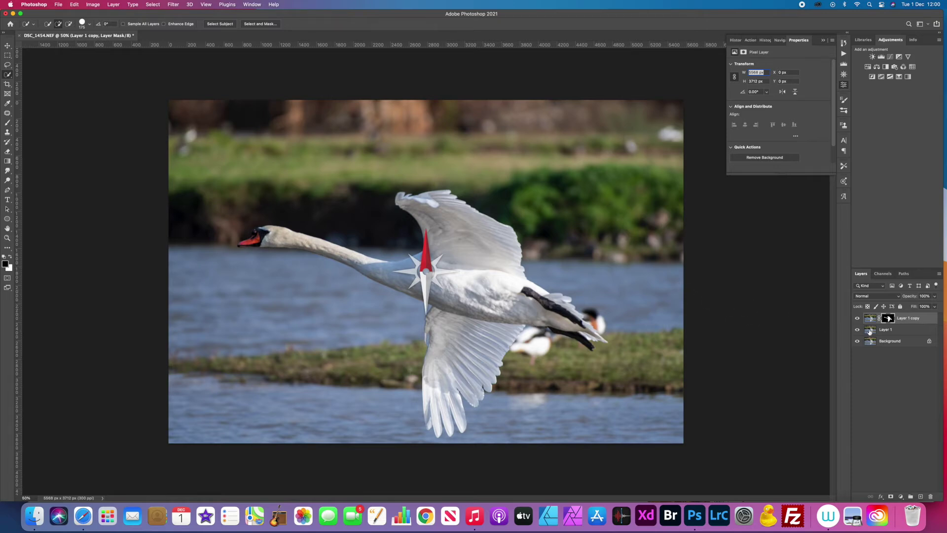
With Layer 1 active, load the swan mask as a selection and expand it by 6 pixels.
left_click(869, 332)
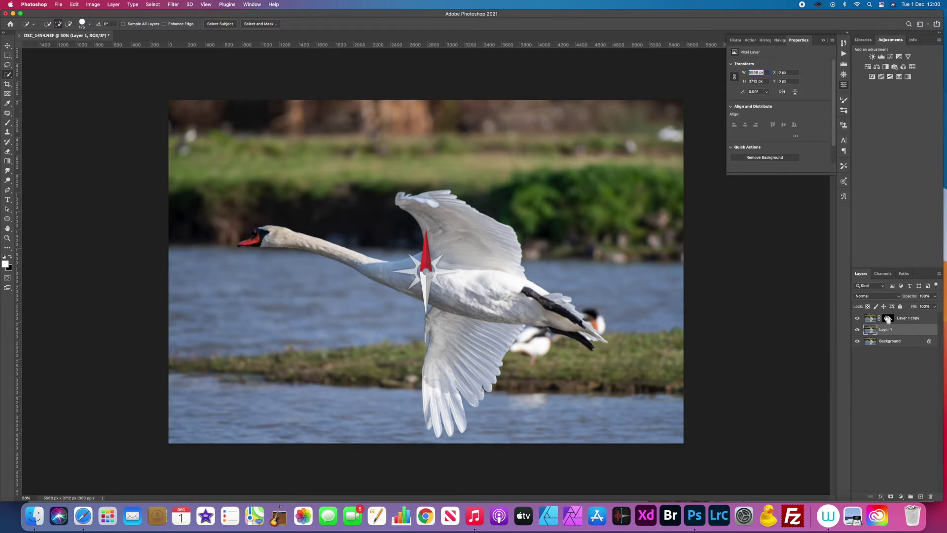
left_click(887, 319, "super")
left_click(153, 6)
mouse_move(190, 114)
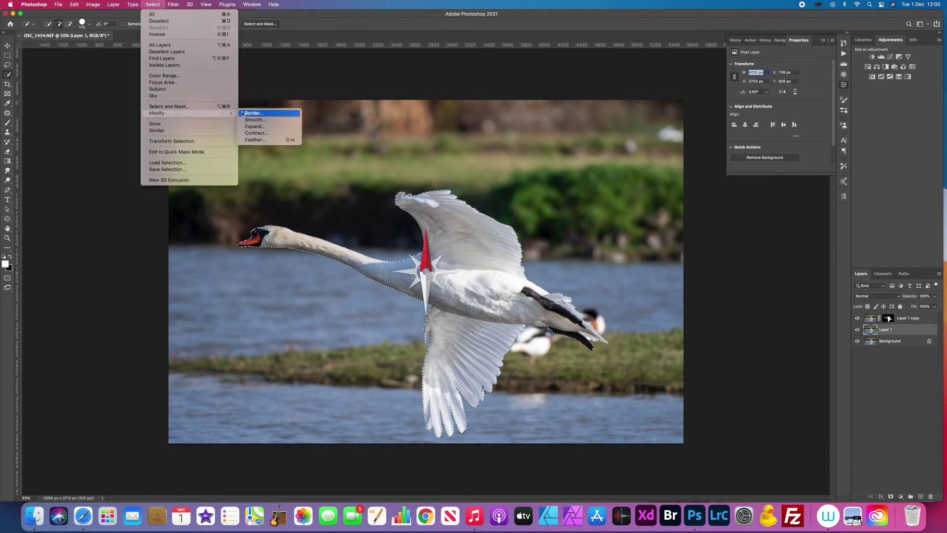
left_click(253, 127)
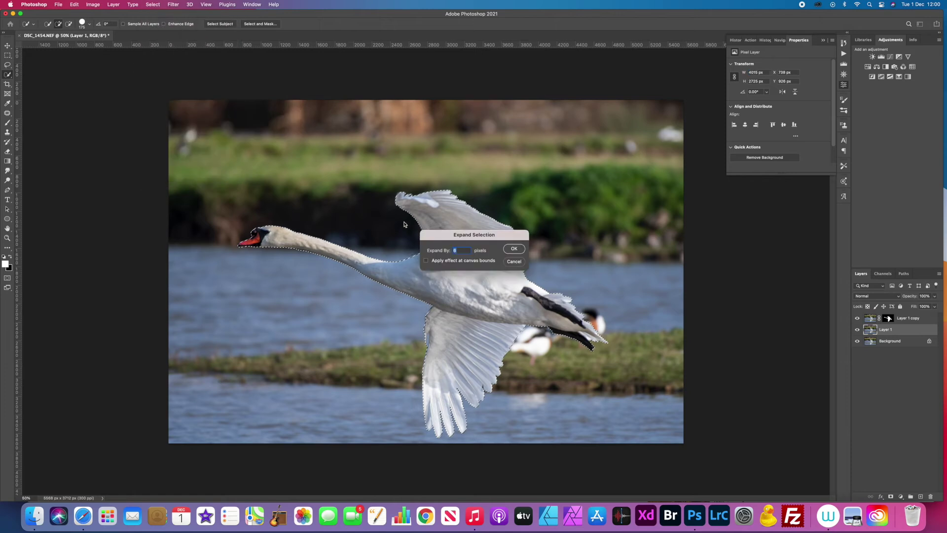
left_click(513, 250)
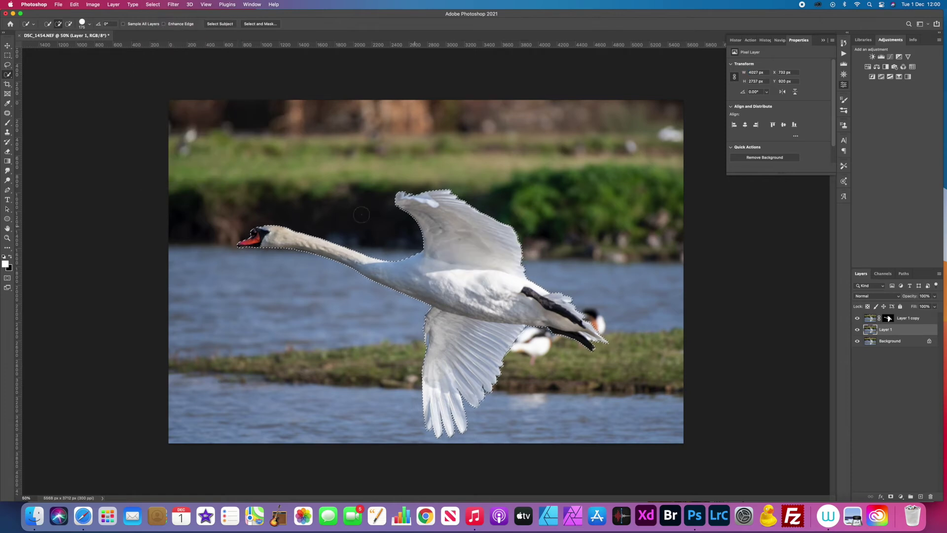
Remove the swan from Layer 1 with a Content-Aware fill at 100% opacity and inspect the result without the masked layer.
left_click(74, 6)
left_click(79, 117)
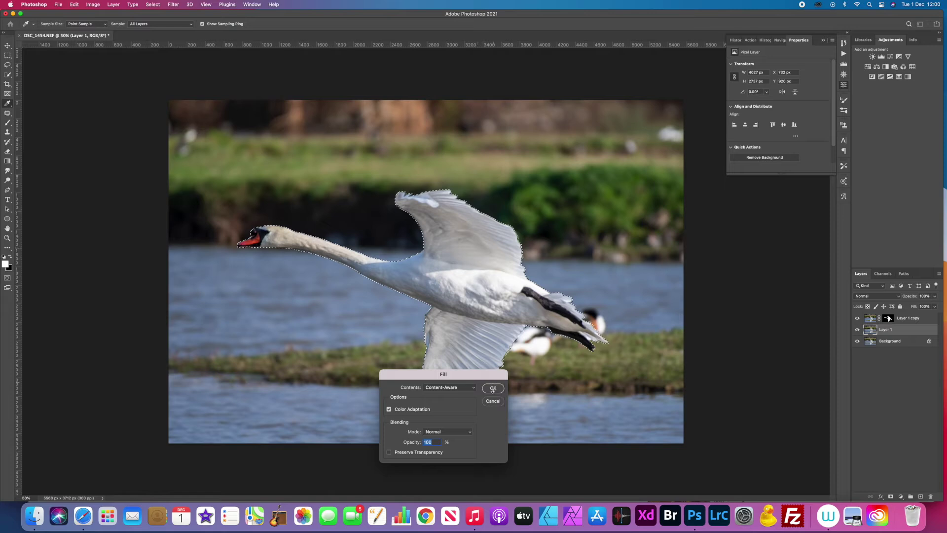
left_click(492, 388)
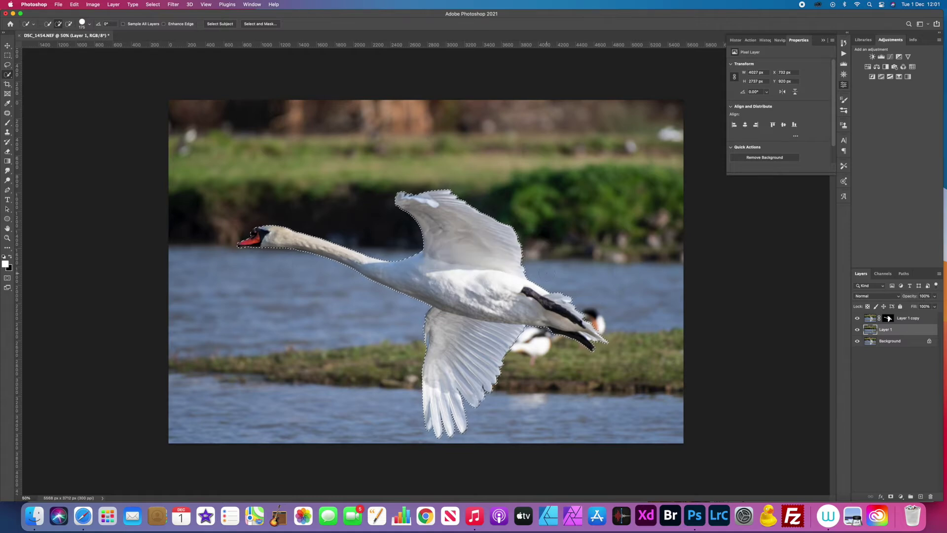
key("super+d")
left_click(857, 318)
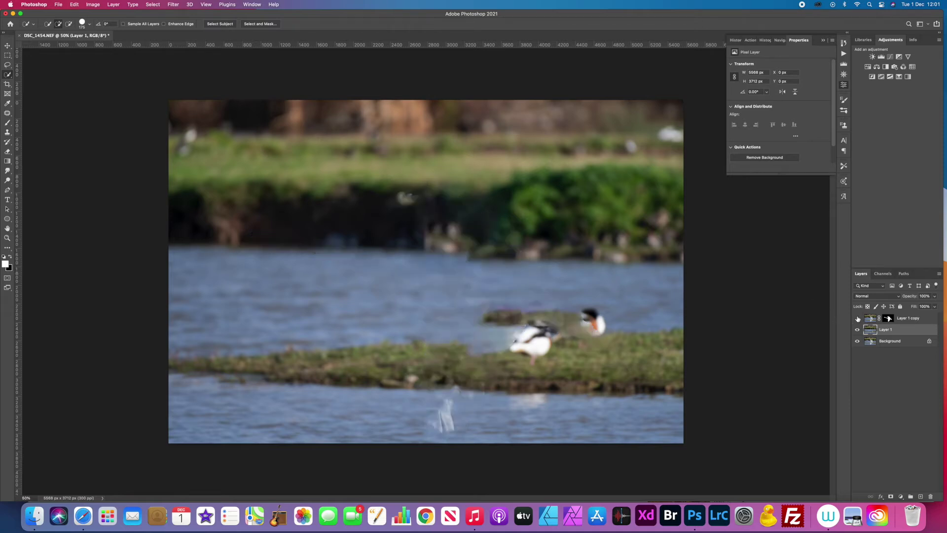
left_click(857, 318)
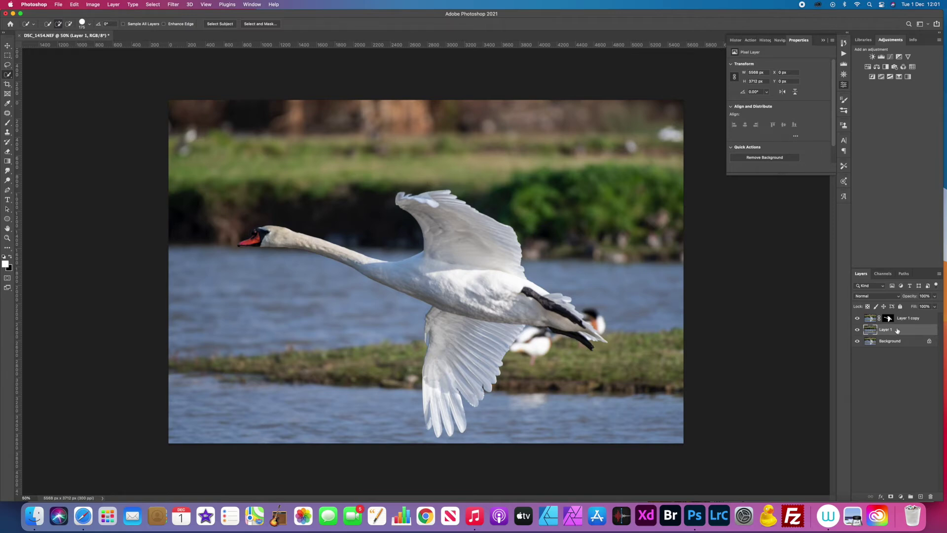
Convert Layer 1 to a smart object and apply a Gaussian Blur with a 3.0 pixel radius.
right_click(898, 330)
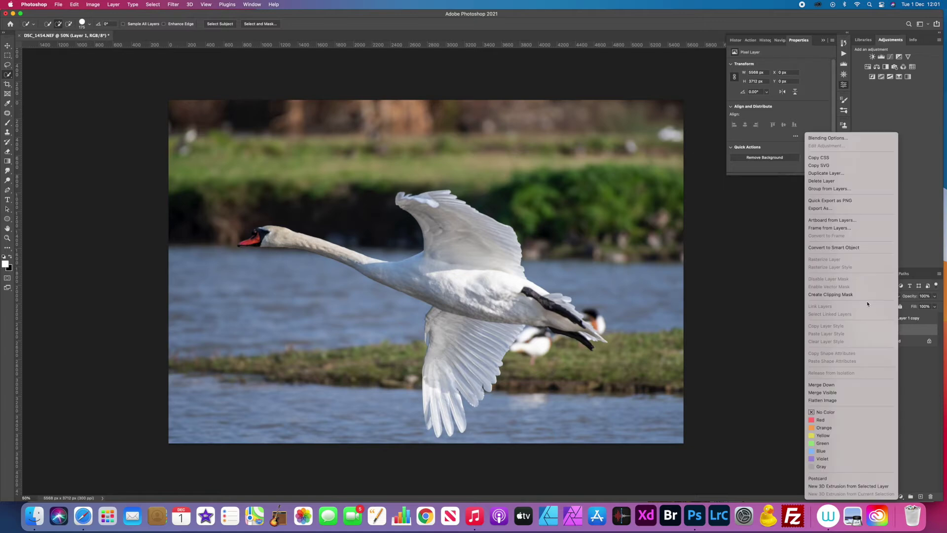
left_click(838, 247)
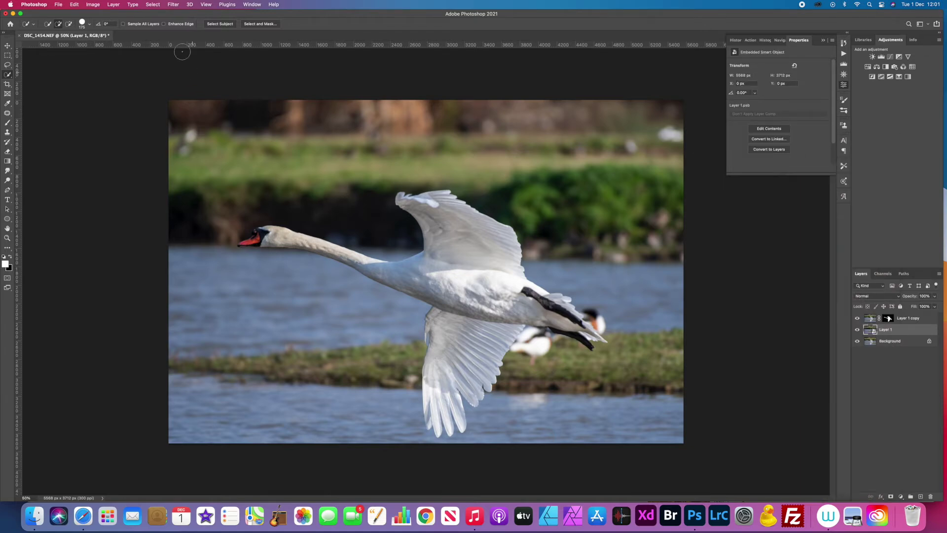
left_click(173, 5)
mouse_move(189, 102)
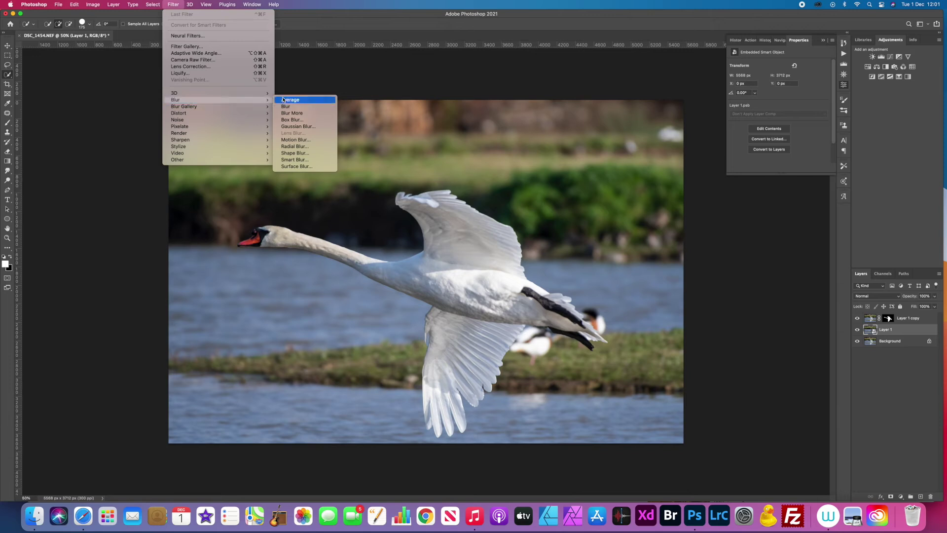
left_click(297, 126)
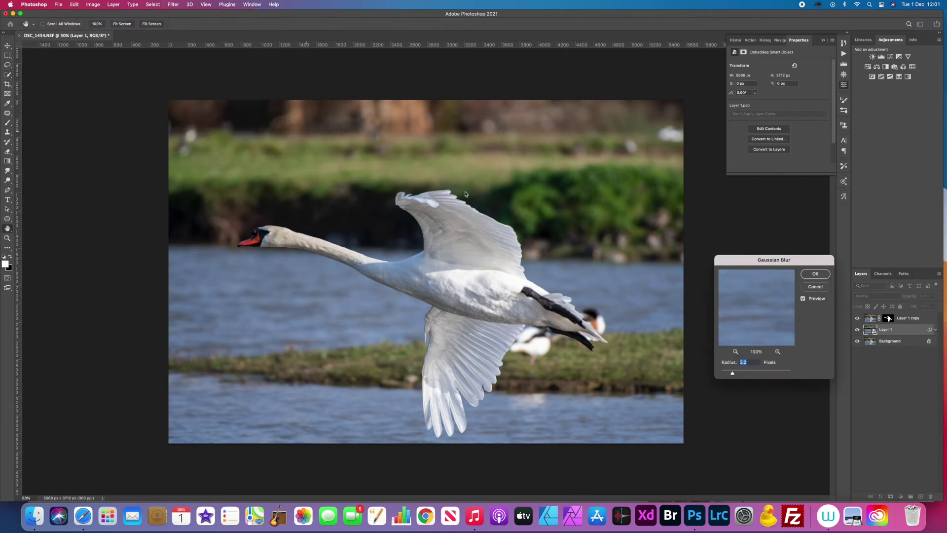
left_click(816, 274)
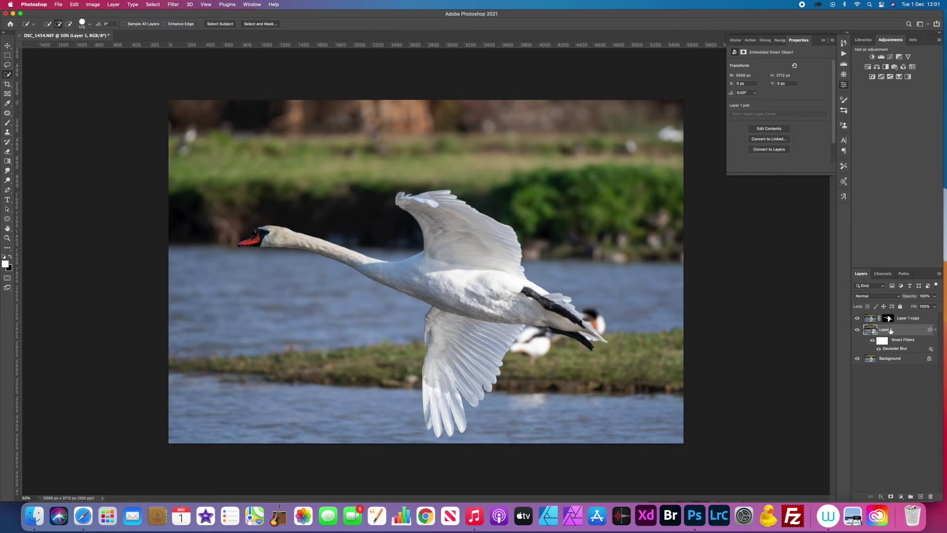
Rename the smart object layer BG and the masked swan layer subject.
double_click(890, 330)
type("BG")
double_click(908, 317)
type("S")
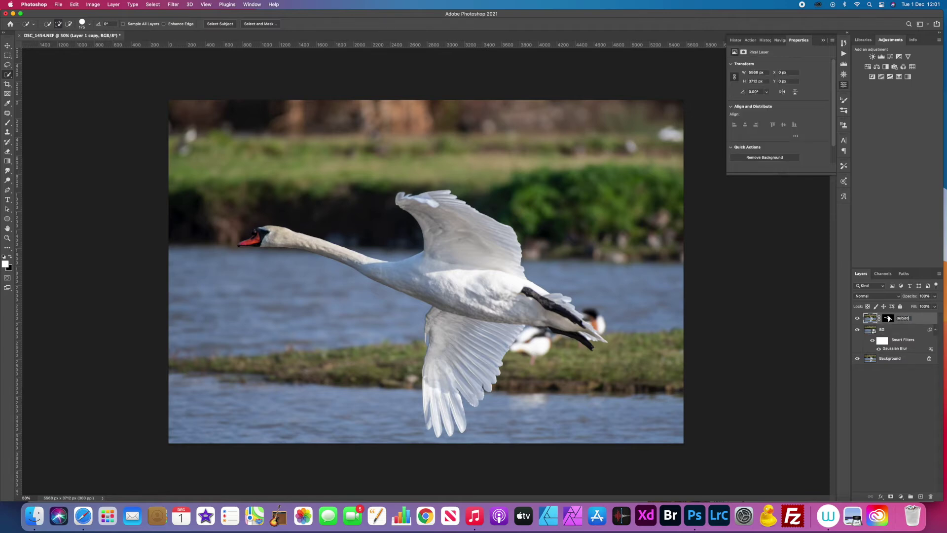
key("Return")
Start a Field Blur on the BG layer with one pin at the swan's lower wing tip and another at the upper wing tip.
left_click(870, 331)
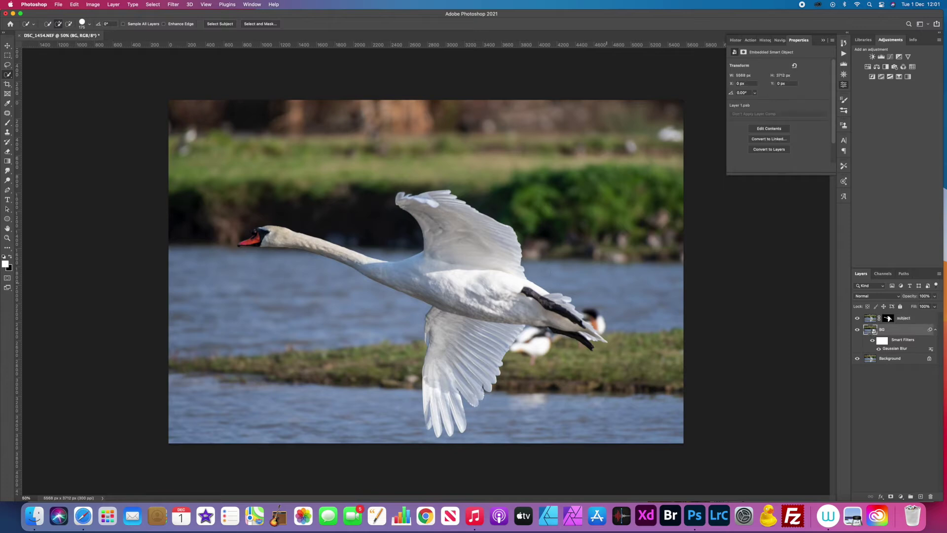
left_click(173, 5)
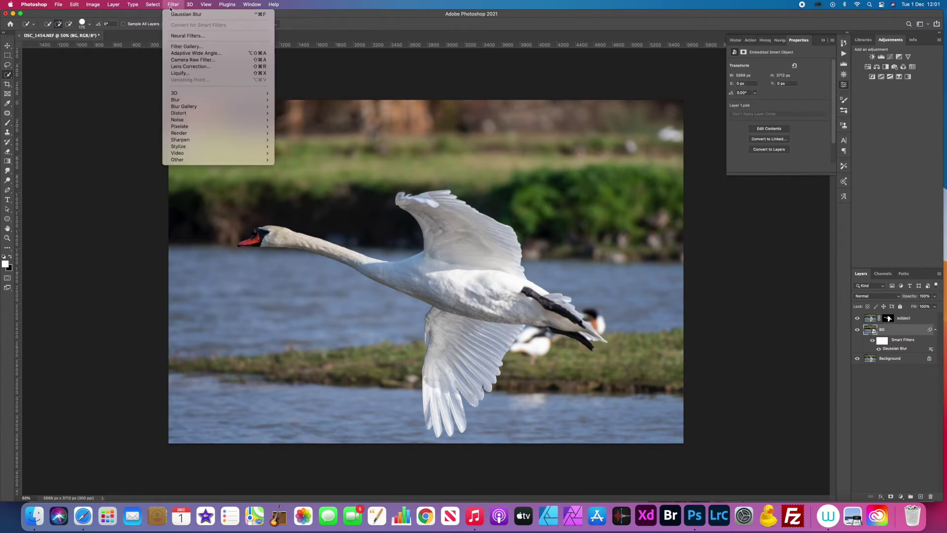
mouse_move(197, 106)
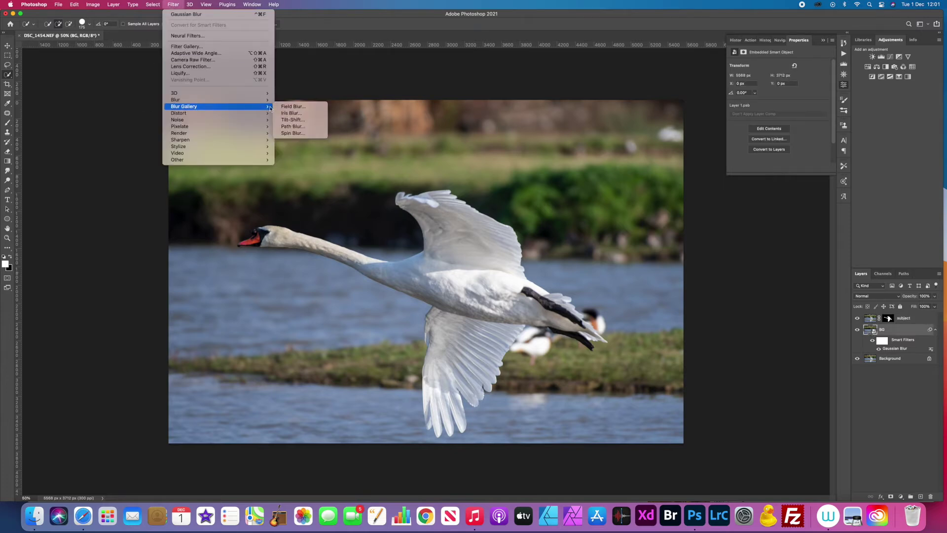
left_click(293, 107)
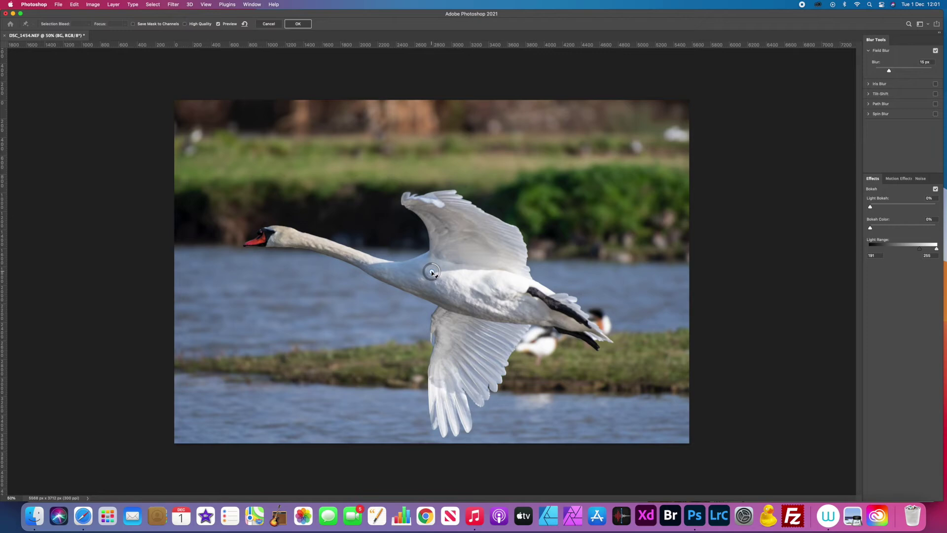
left_click_drag(431, 271, 444, 431)
left_click(439, 198)
Set the upper pin's blur to 70 px and apply the Field Blur.
left_click_drag(890, 72, 903, 72)
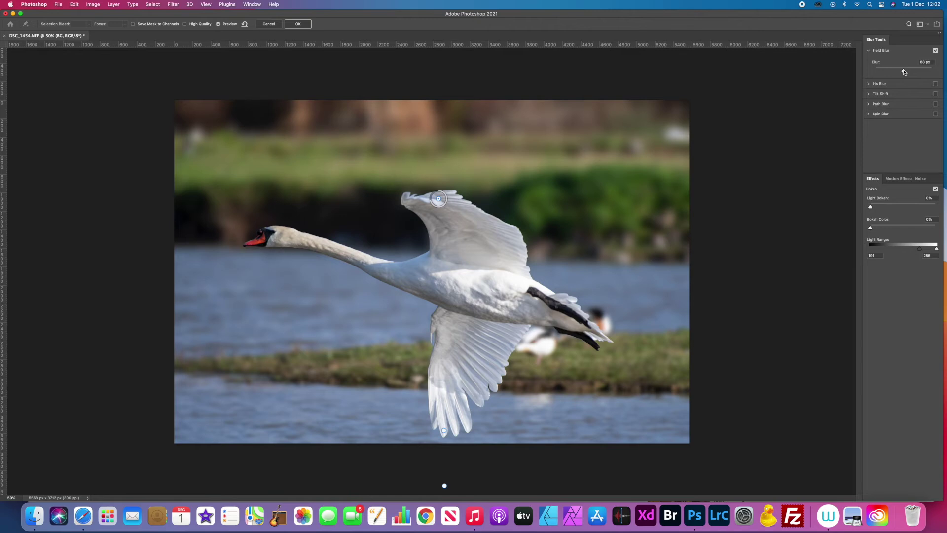
mouse_move(904, 72)
left_mouse_down()
mouse_move(937, 69)
mouse_move(902, 70)
left_mouse_up()
left_click(902, 70)
key("Return")
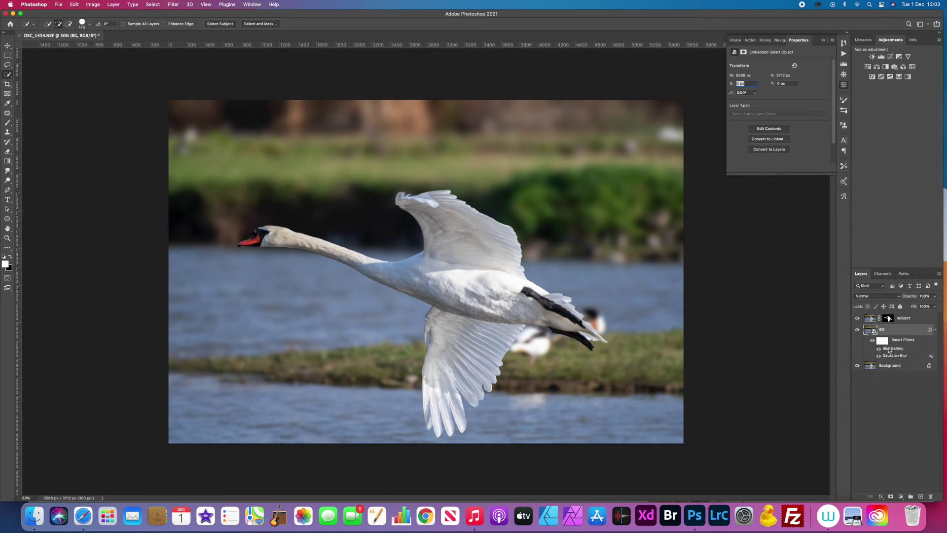
Change the upper pin's Field Blur to 74 px and compare the image with the Blur Gallery filter off and on.
double_click(889, 349)
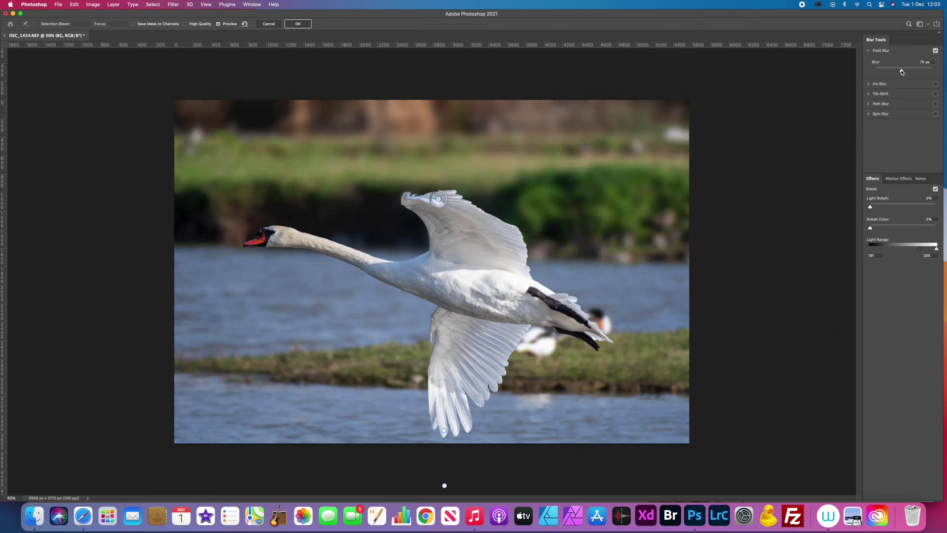
left_click_drag(903, 71, 903, 73)
key("Return")
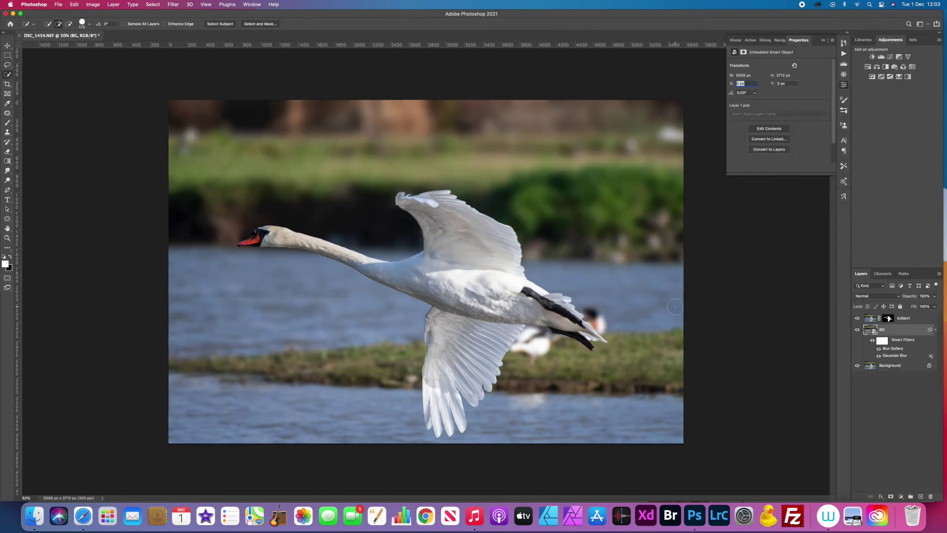
left_click(879, 349)
left_click(879, 348)
Increase the upper pin's Field Blur further and hide the Blur Gallery filter to compare the background.
double_click(887, 348)
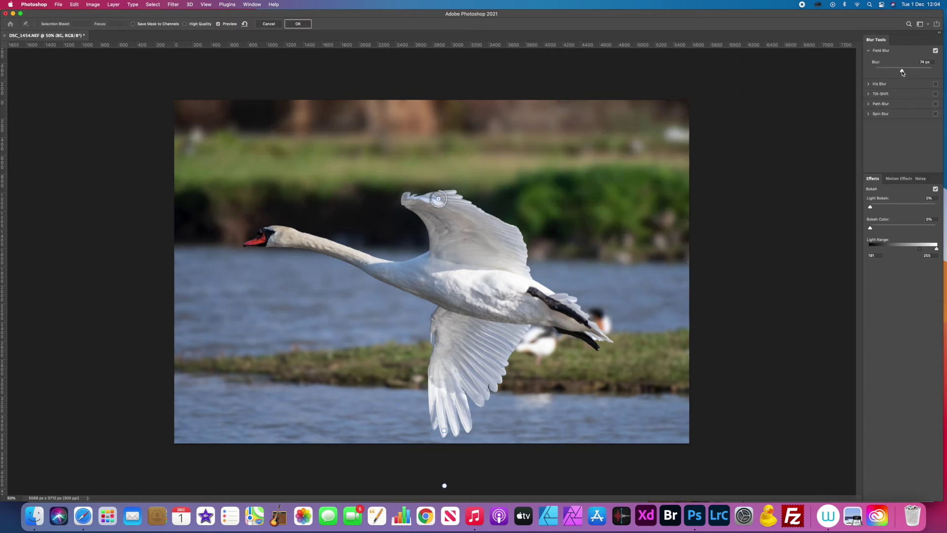
left_click_drag(902, 73, 905, 73)
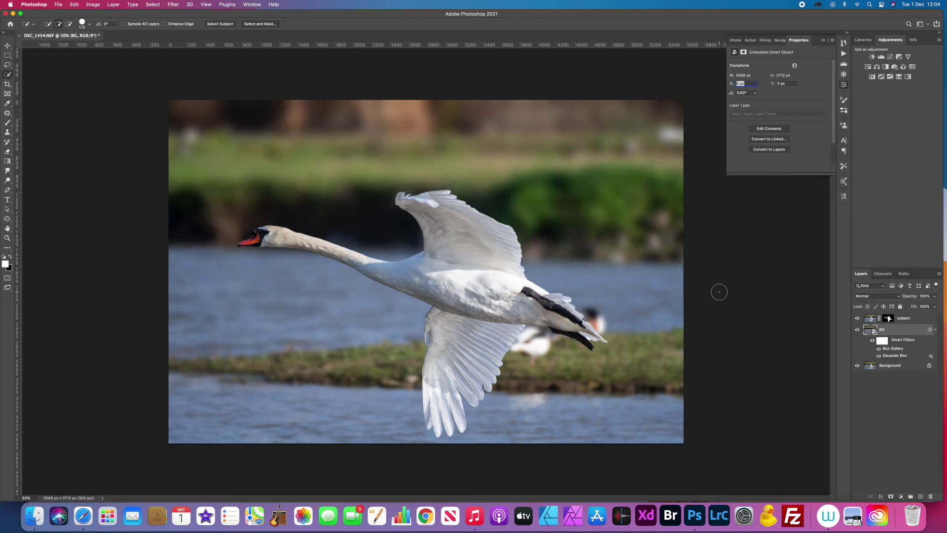
left_click(878, 349)
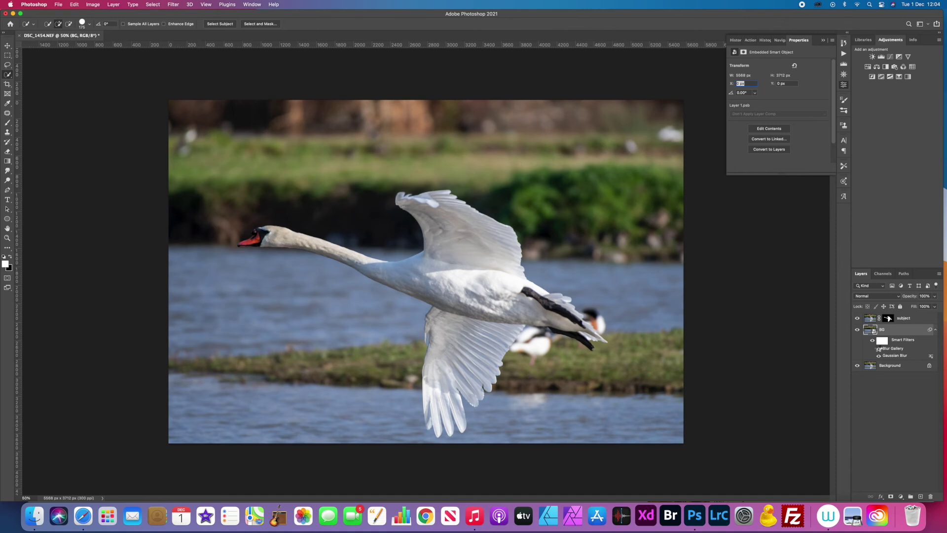
Turn the Blur Gallery filter back on and stamp the visible subject and BG layers into a new merged layer.
left_click(878, 348)
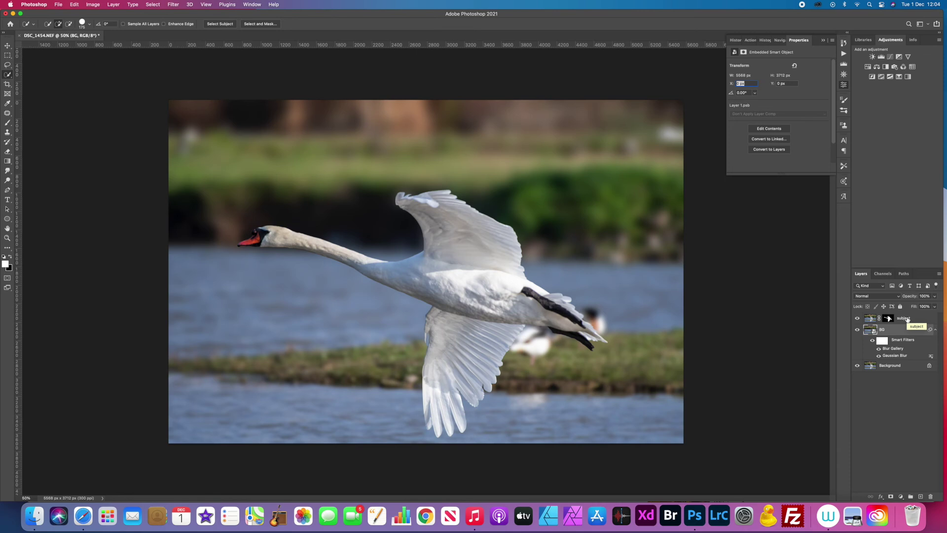
left_click(907, 319)
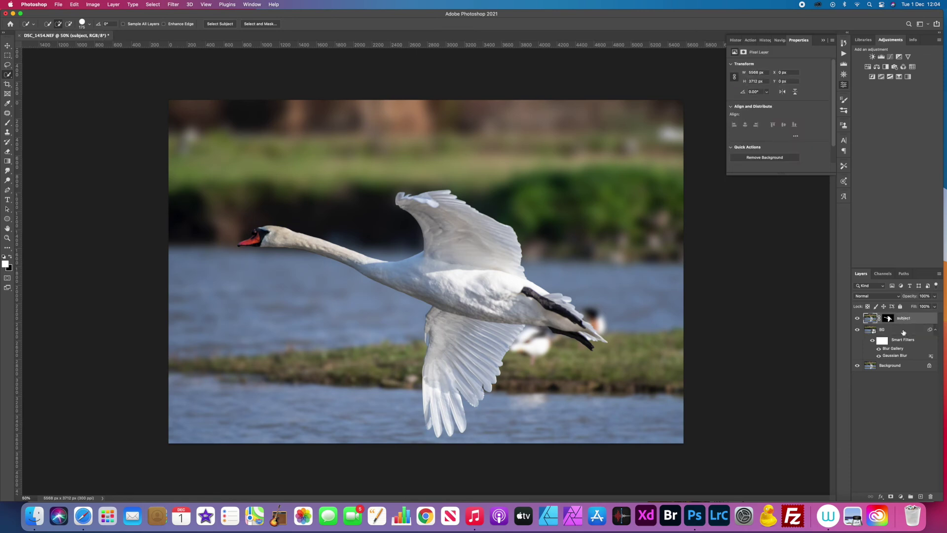
left_click(903, 332, "shift")
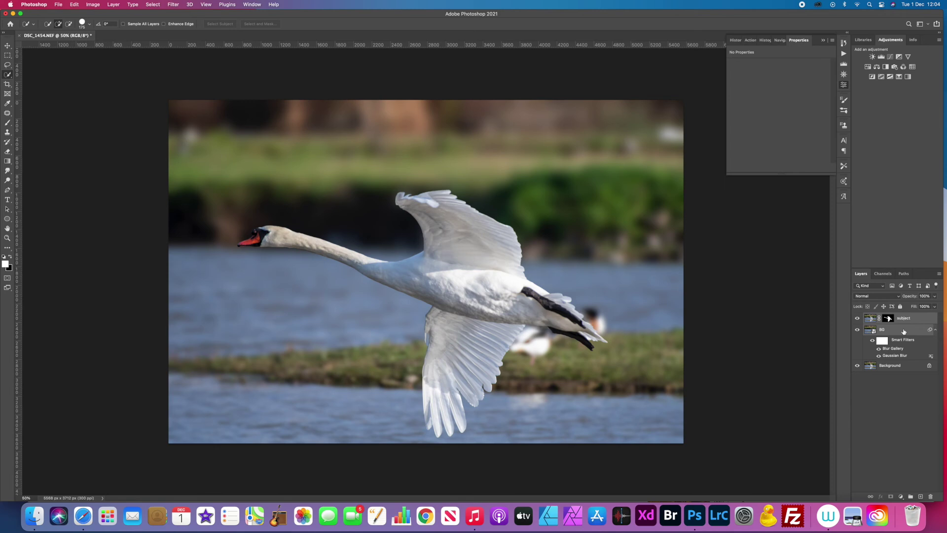
key("super+alt+e")
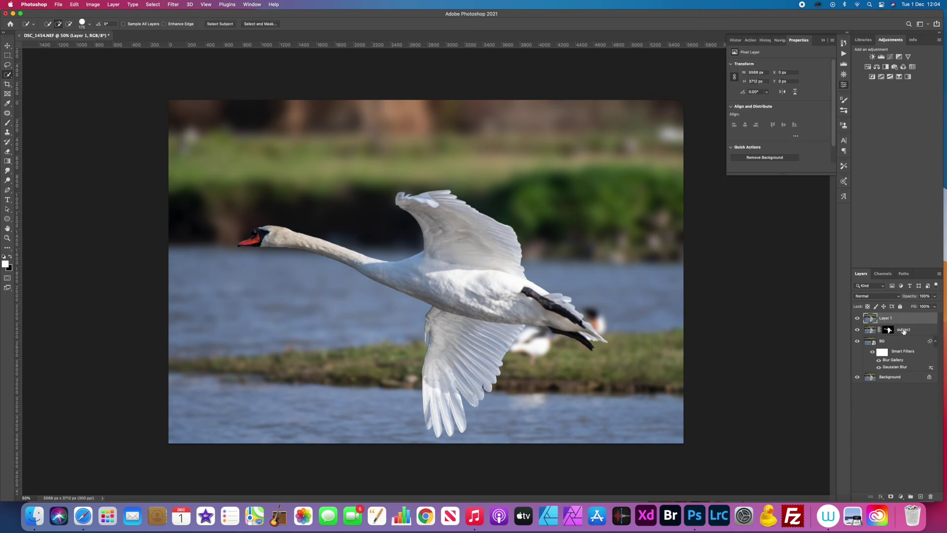
Hide the subject, BG and Background layers and convert the merged top layer to a smart object.
left_click(857, 329)
left_click(857, 341)
left_click(857, 377)
right_click(902, 320)
left_click(880, 247)
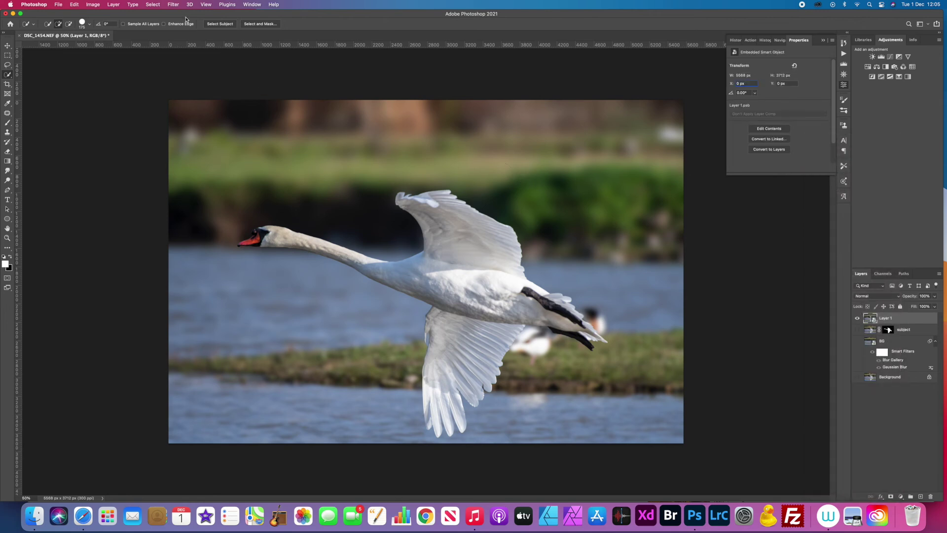
Start a Camera Raw Filter on the merged layer, apply the Auto adjustments and show the Basic settings.
left_click(173, 5)
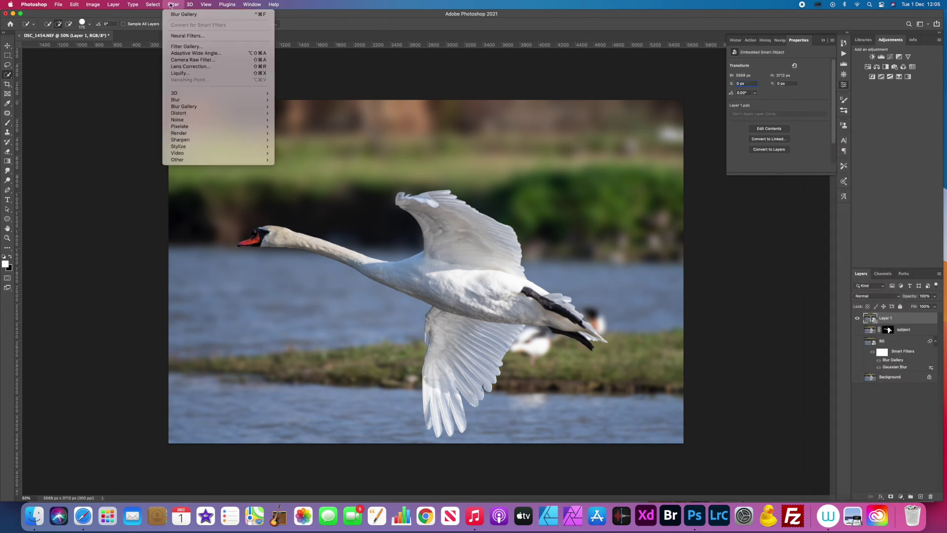
left_click(184, 61)
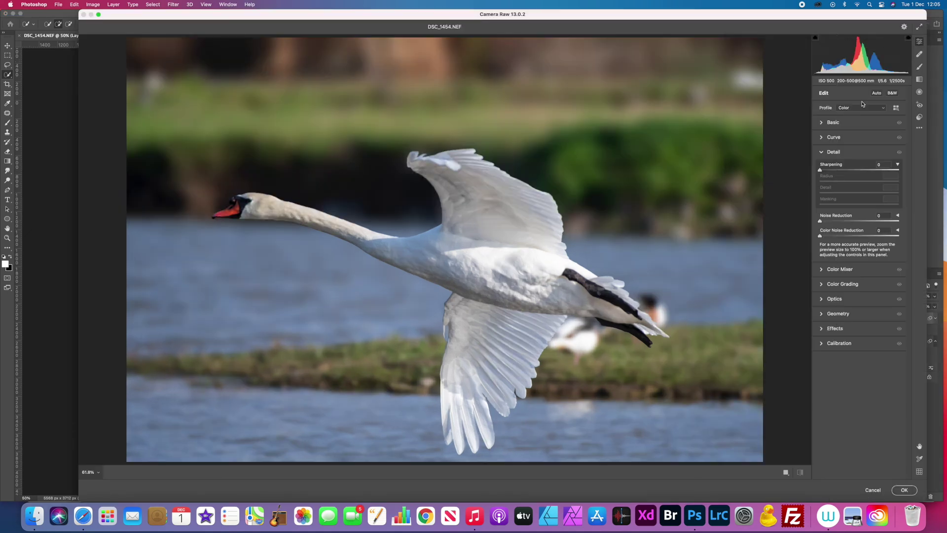
left_click(878, 93)
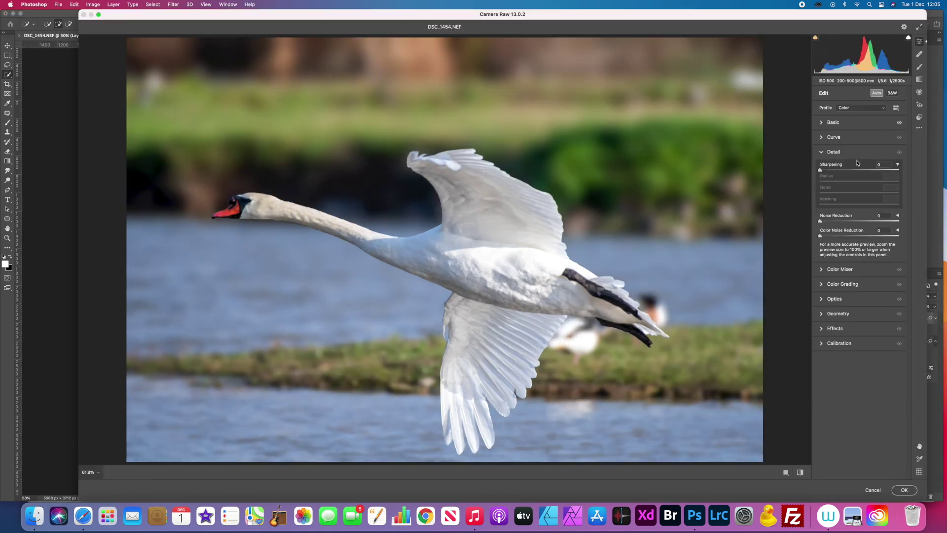
left_click(821, 123)
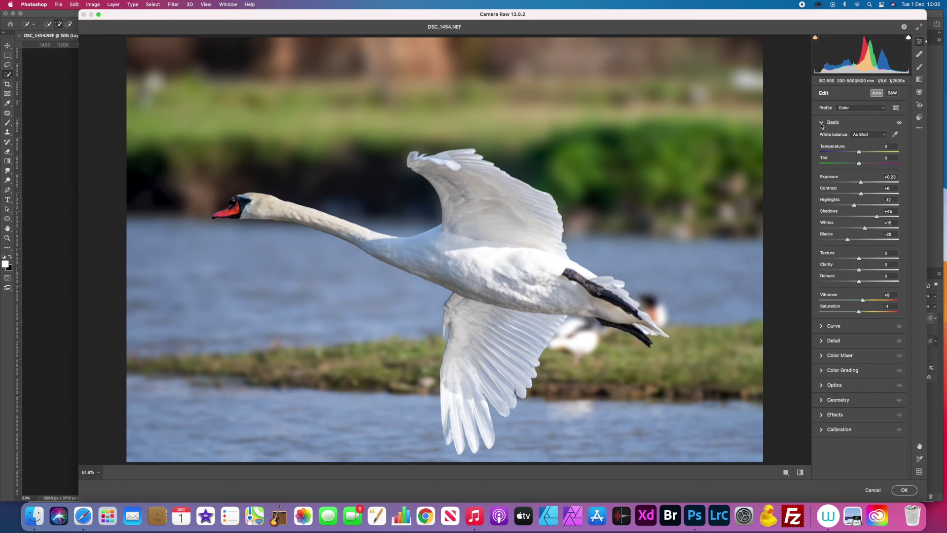
Set Temperature to +6, Exposure to +0.10, Whites to -14, Blacks to -32, Texture to +8 and Clarity to +7.
left_click_drag(859, 152, 860, 155)
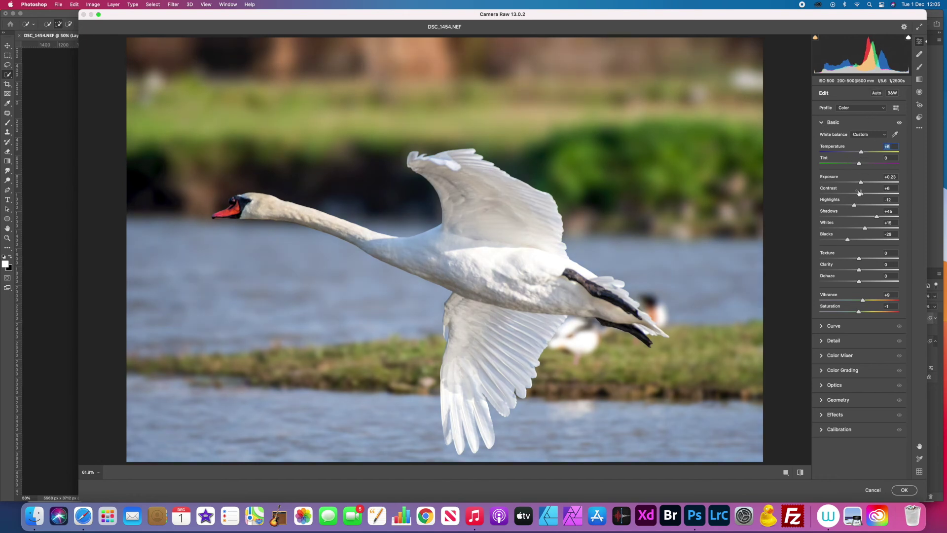
left_click_drag(860, 185, 859, 184)
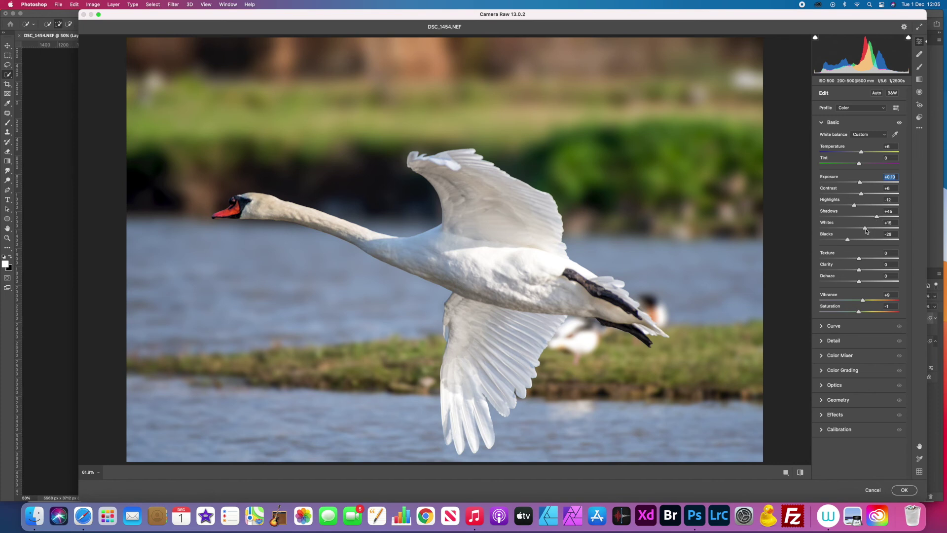
left_click_drag(866, 230, 863, 271)
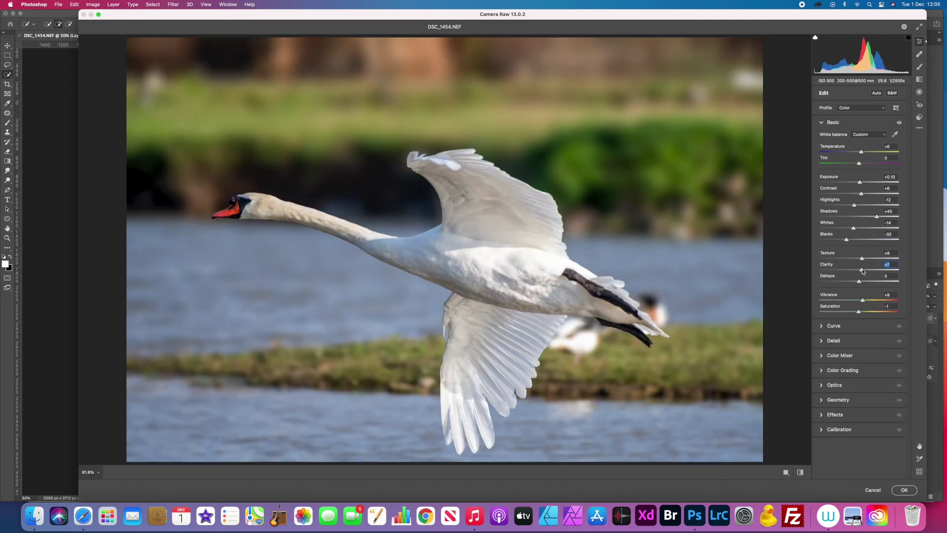
Set Sharpening to 21, raise its Masking, and apply the Camera Raw Filter.
left_click(822, 343)
left_click_drag(820, 170, 830, 171)
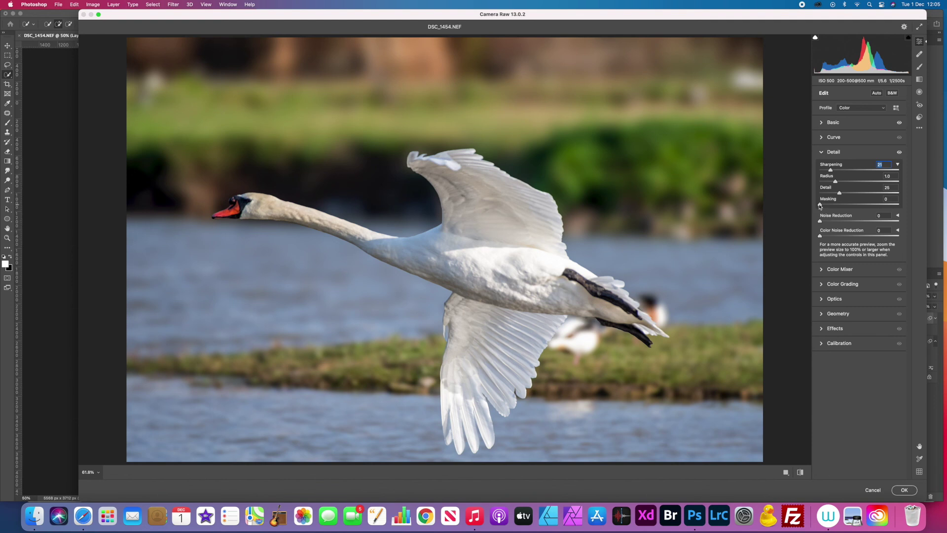
left_click_drag(820, 206, 875, 205)
left_click(904, 490)
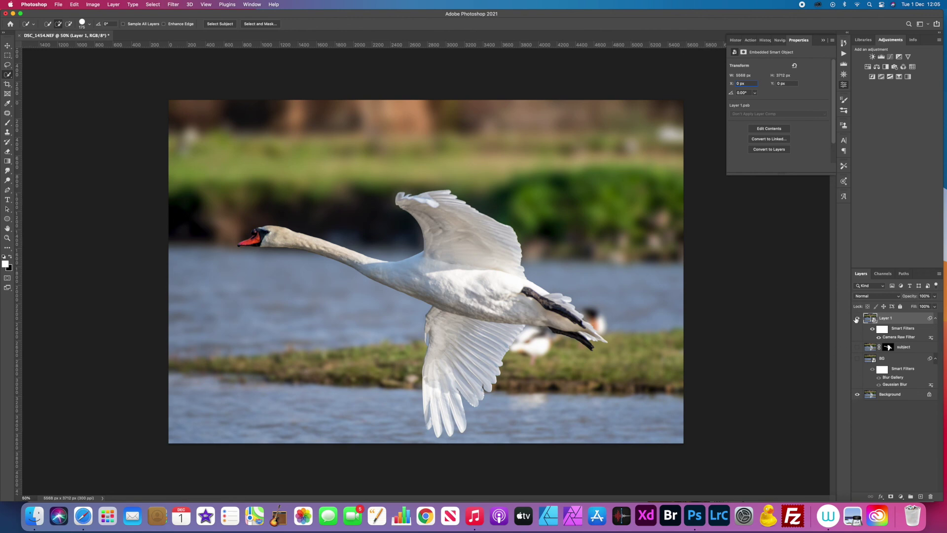
Compare the edited top layer with the original Background layer by hiding and showing it twice.
left_click(856, 318)
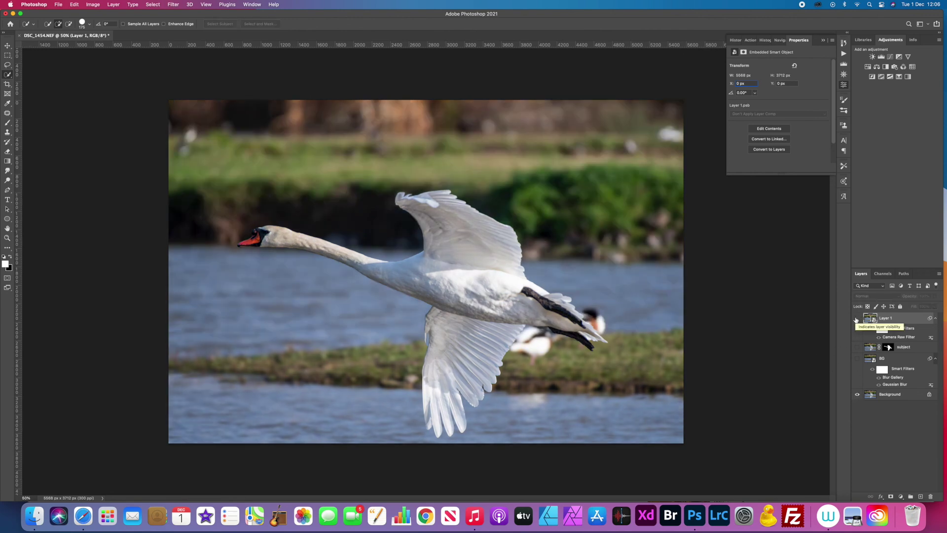
left_click(856, 319)
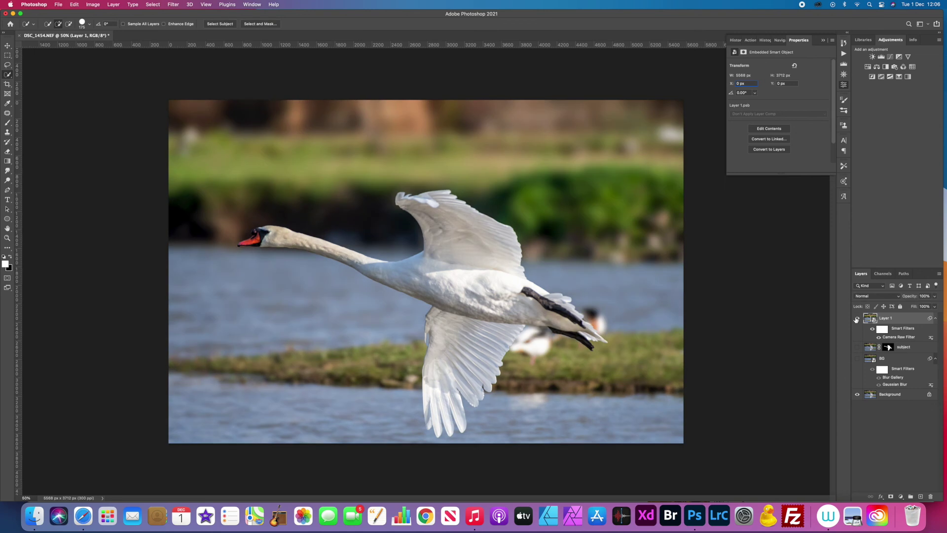
left_click(856, 319)
left_click(856, 319)
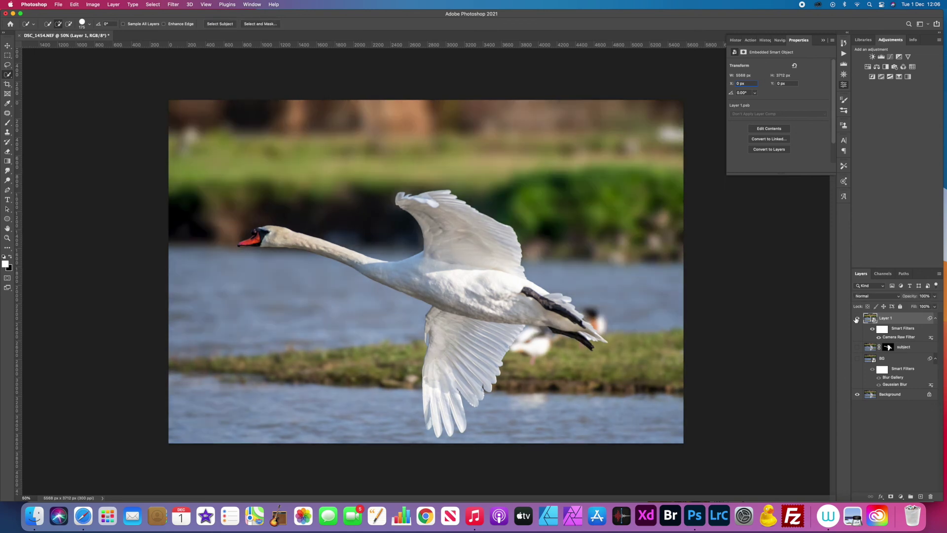